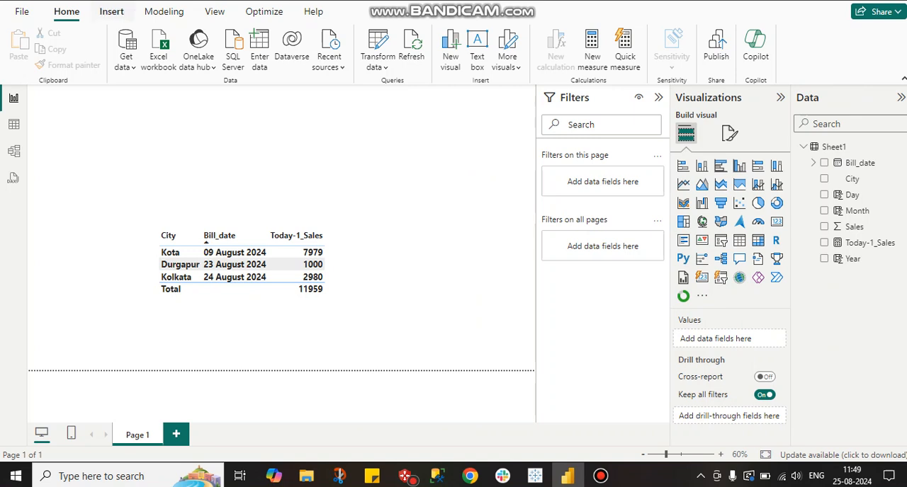
Review the formulas behind the Year, Month and Day calculated columns in the Sheet1 data table.
{"action": "left_click", "coordinate": [13, 124]}
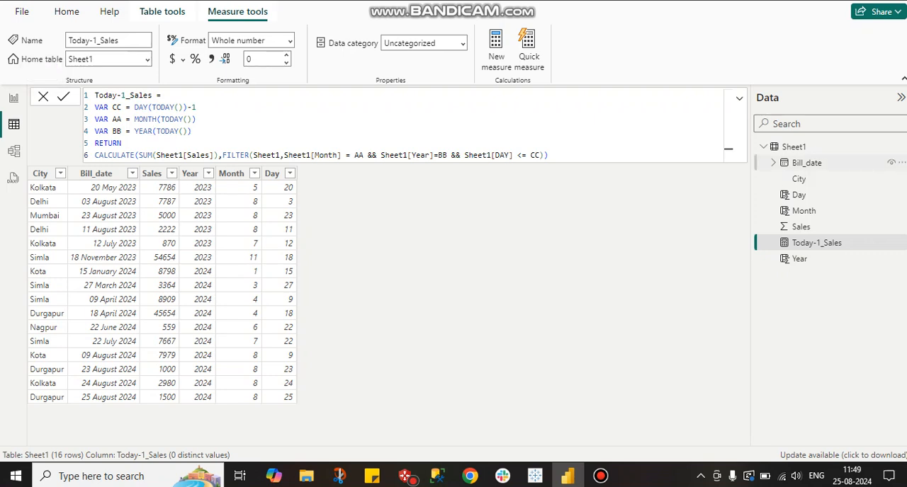
{"action": "left_click", "coordinate": [793, 147]}
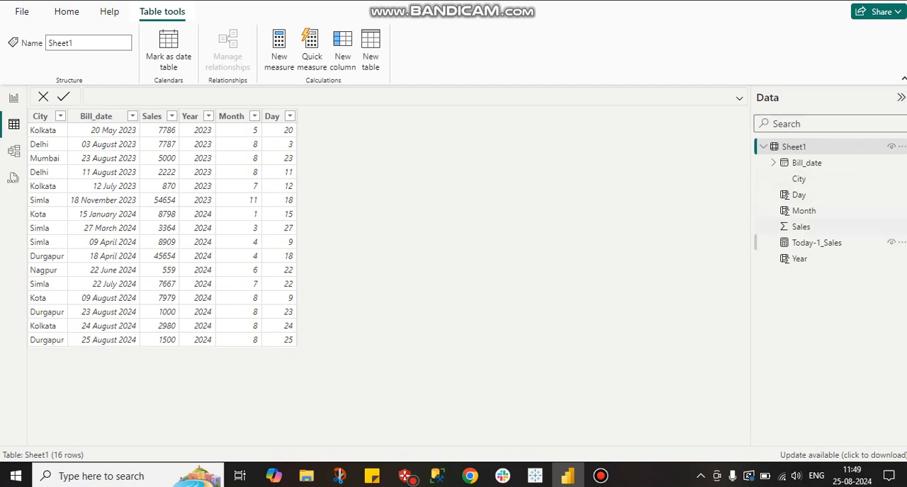
{"action": "left_click", "coordinate": [799, 259]}
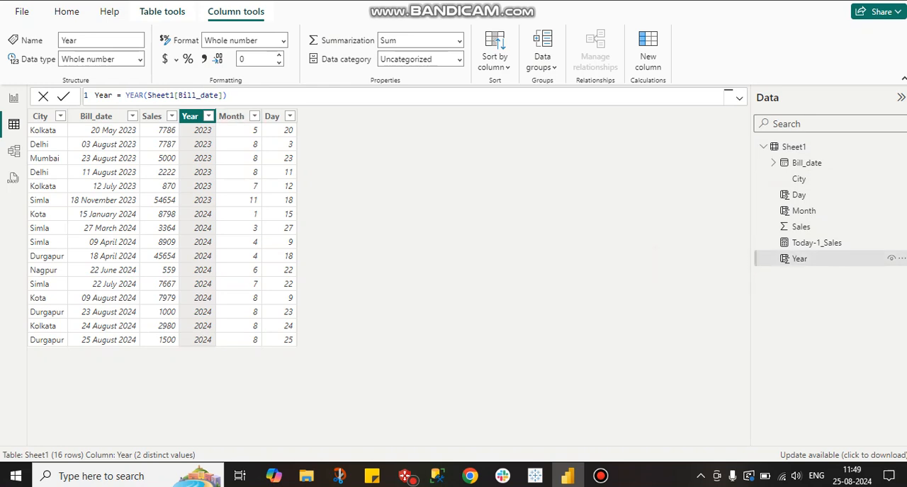
{"action": "left_click", "coordinate": [803, 210]}
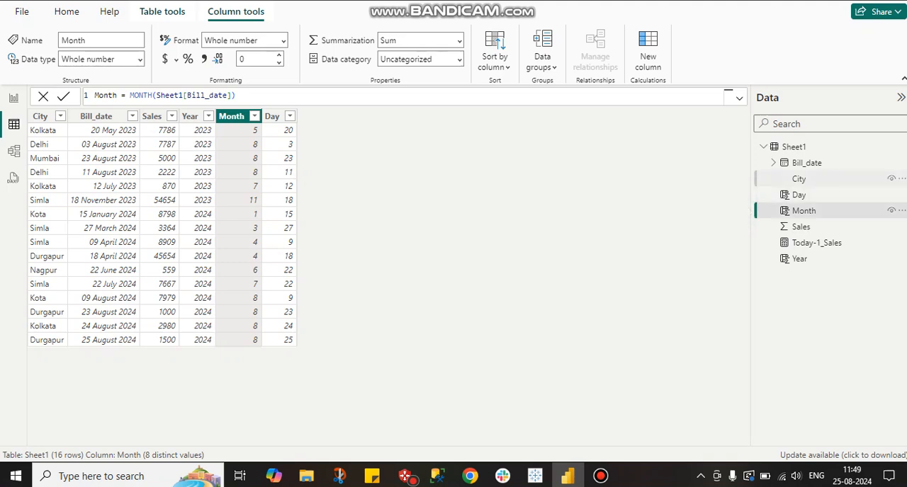
{"action": "left_click", "coordinate": [798, 195]}
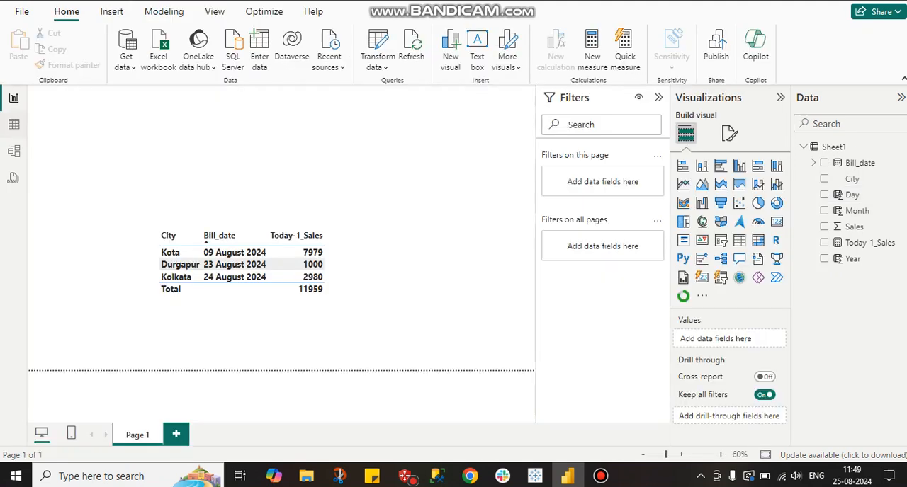
Return to the report and inspect the CC, AA and BB variable definitions in the Today-1_Sales measure.
{"action": "left_click", "coordinate": [13, 98]}
{"action": "left_click", "coordinate": [869, 243]}
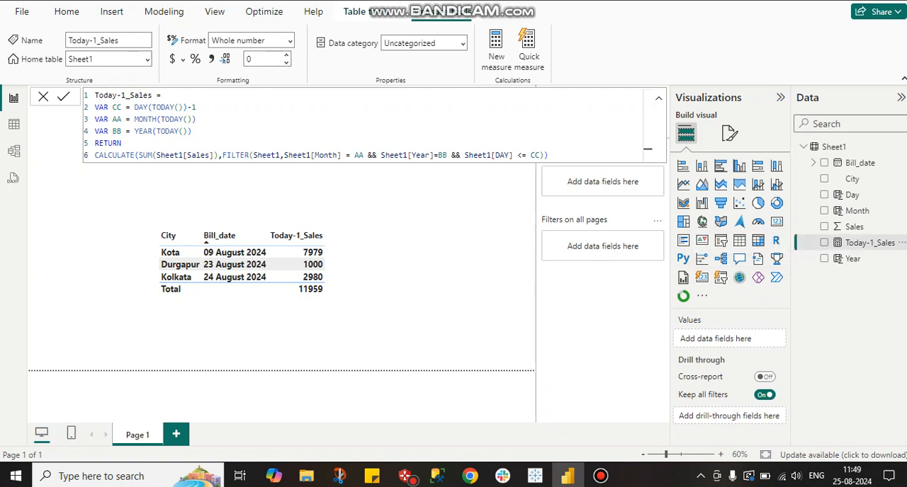
{"action": "left_click_drag", "start_coordinate": [134, 107], "coordinate": [196, 107]}
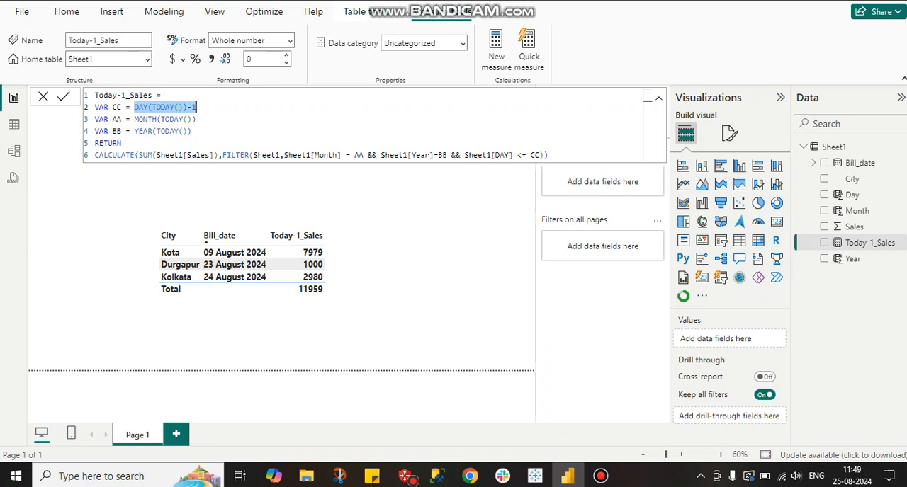
{"action": "double_click", "coordinate": [163, 107]}
{"action": "mouse_move", "coordinate": [195, 107]}
{"action": "left_mouse_down"}
{"action": "mouse_move", "coordinate": [135, 107]}
{"action": "mouse_move", "coordinate": [156, 119]}
{"action": "mouse_move", "coordinate": [197, 119]}
{"action": "left_mouse_up"}
{"action": "left_click", "coordinate": [196, 119]}
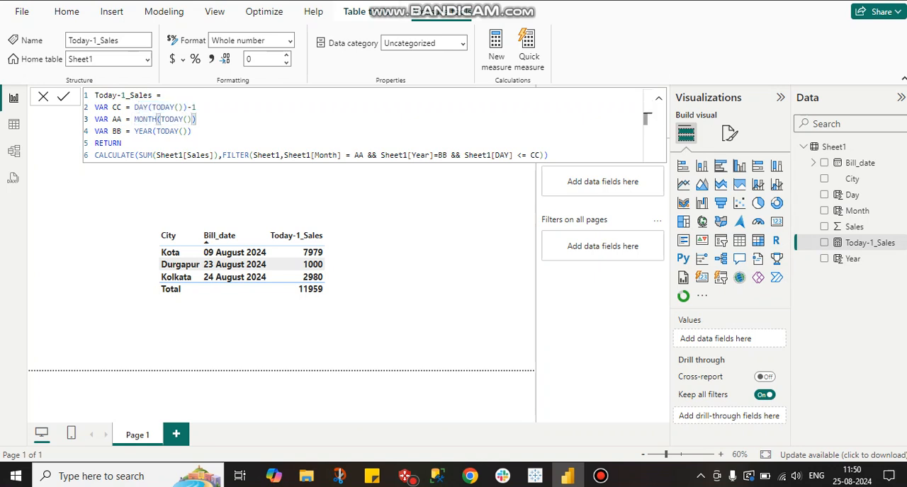
{"action": "left_click_drag", "start_coordinate": [135, 131], "coordinate": [185, 131]}
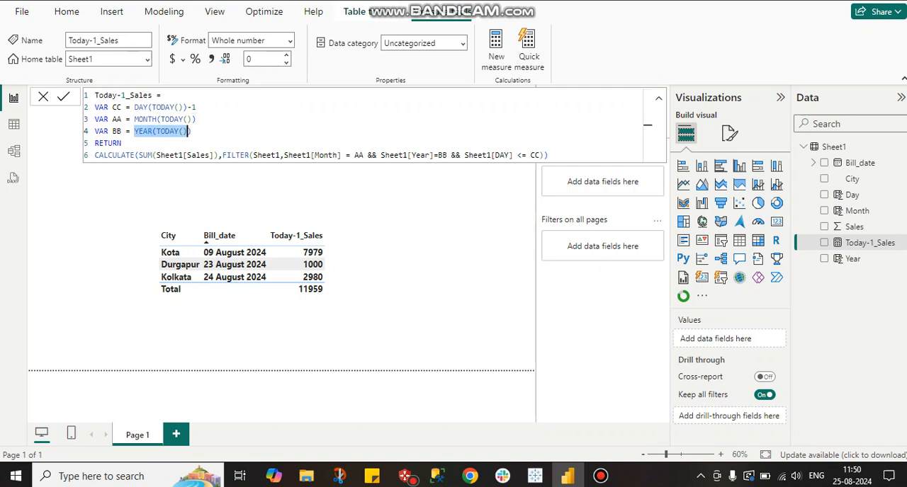
Examine the measure's CALCULATE expression, tracing its Month, Year and DAY filter conditions back to the variable definitions.
{"action": "left_click_drag", "start_coordinate": [135, 155], "coordinate": [94, 154]}
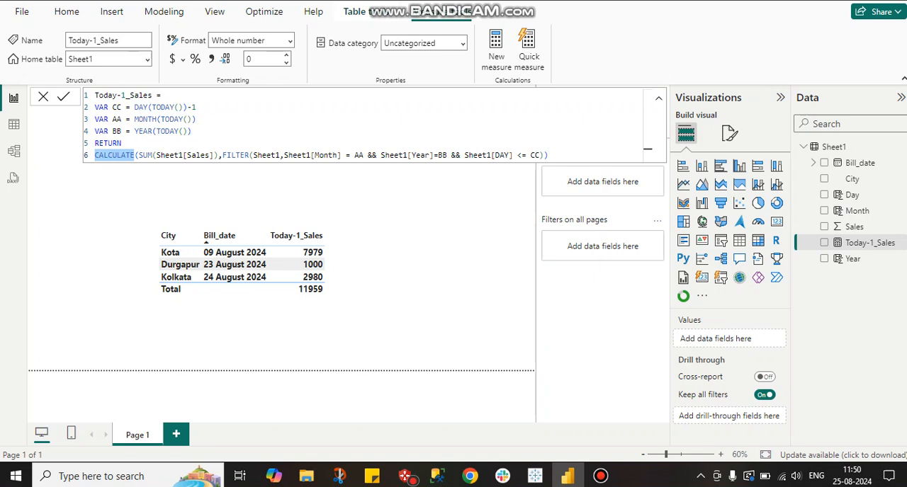
{"action": "double_click", "coordinate": [208, 155]}
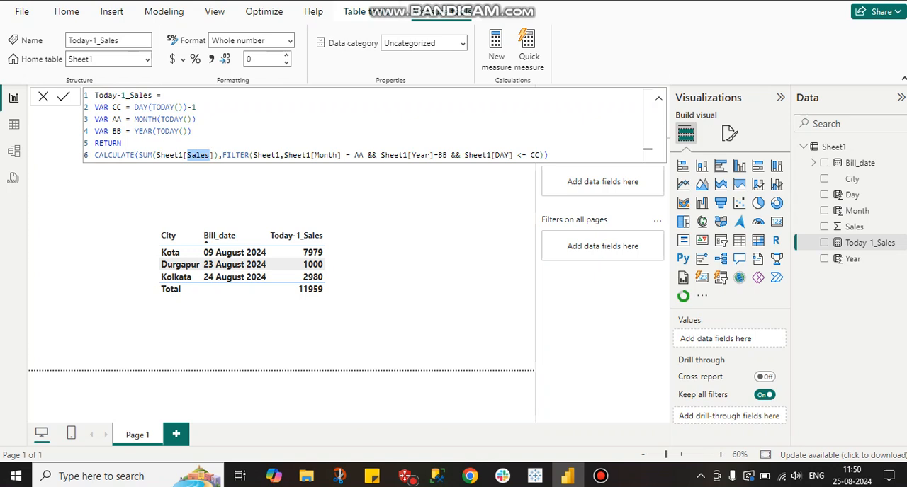
{"action": "double_click", "coordinate": [307, 154]}
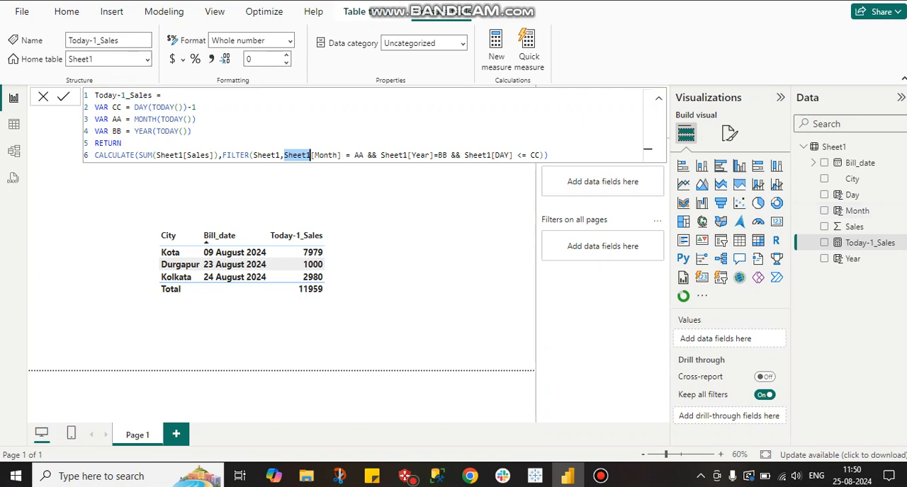
{"action": "left_click_drag", "start_coordinate": [139, 119], "coordinate": [192, 118]}
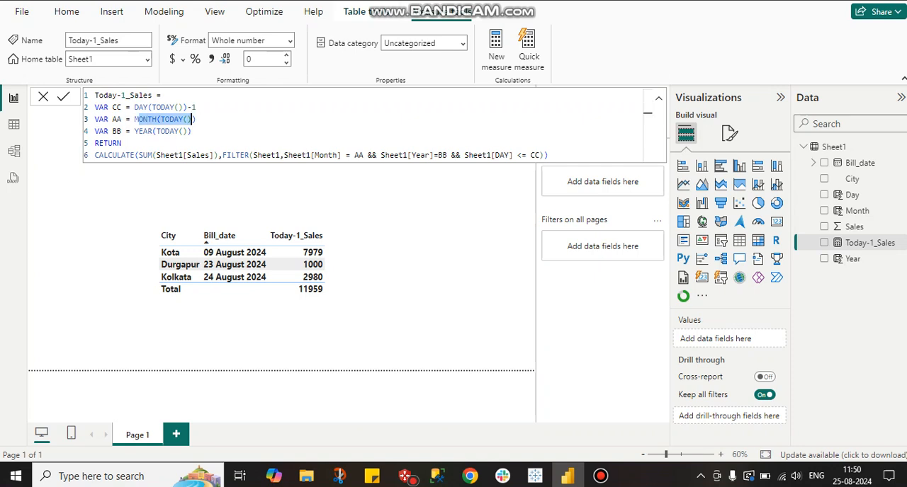
{"action": "triple_click", "coordinate": [410, 156]}
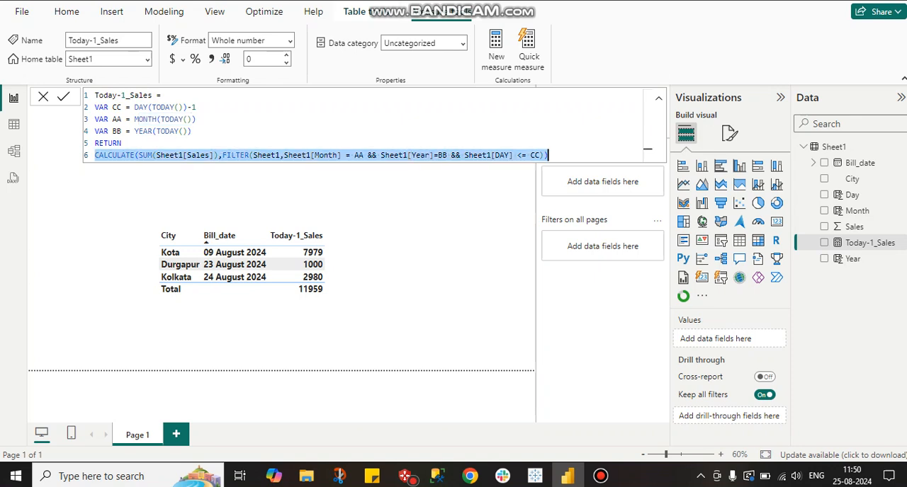
{"action": "left_click", "coordinate": [440, 155]}
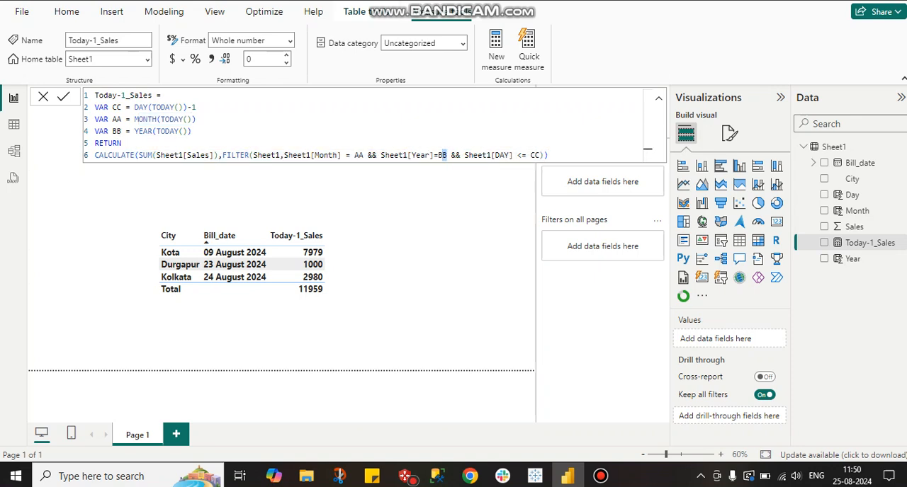
{"action": "mouse_move", "coordinate": [123, 143]}
{"action": "left_mouse_down"}
{"action": "mouse_move", "coordinate": [159, 131]}
{"action": "mouse_move", "coordinate": [134, 131]}
{"action": "left_mouse_up"}
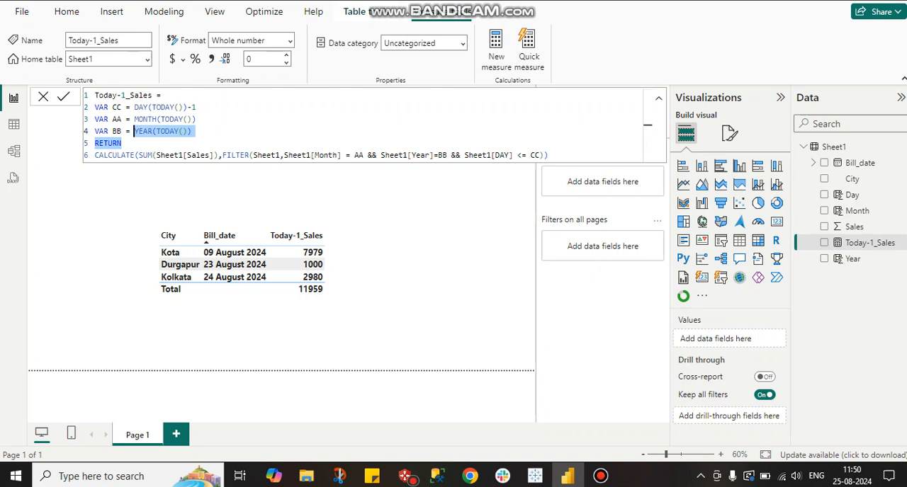
{"action": "left_click", "coordinate": [516, 155]}
{"action": "left_click_drag", "start_coordinate": [515, 155], "coordinate": [503, 155]}
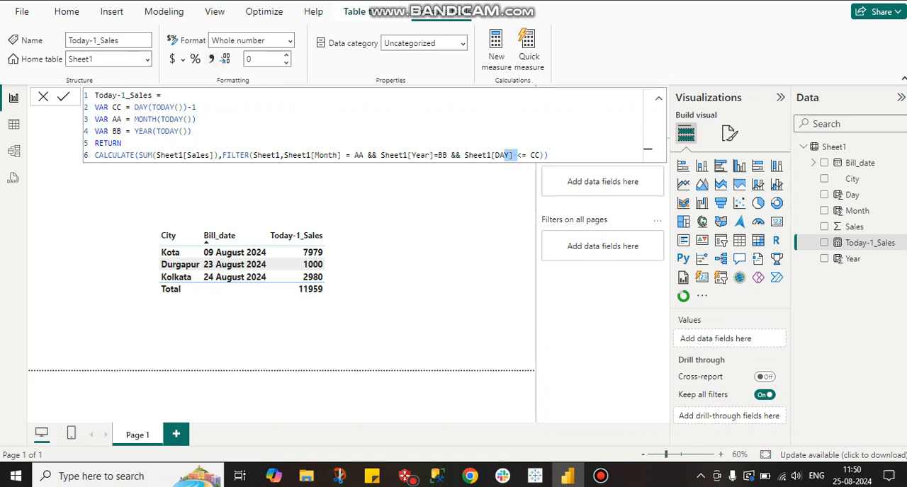
{"action": "left_click_drag", "start_coordinate": [133, 107], "coordinate": [196, 107]}
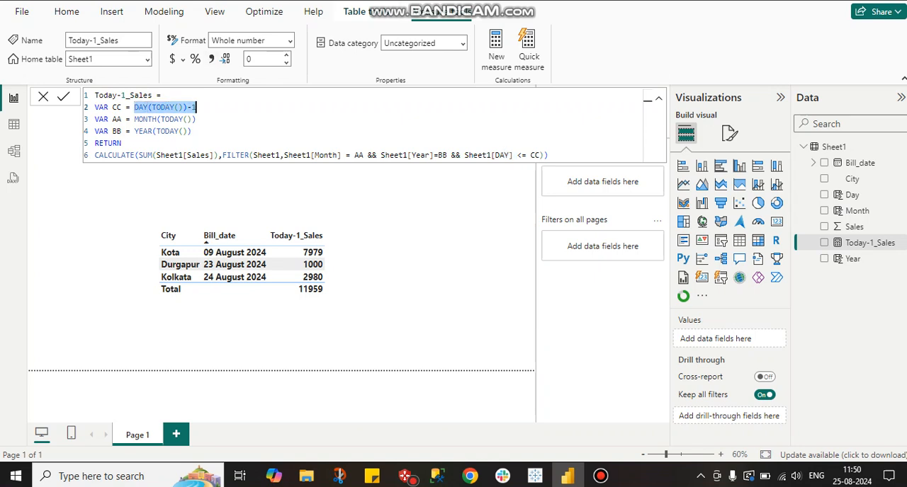
Recheck the FILTER arguments, then highlight the whole Today-1_Sales formula and its RETURN line for review.
{"action": "left_click", "coordinate": [251, 155]}
{"action": "double_click", "coordinate": [358, 154]}
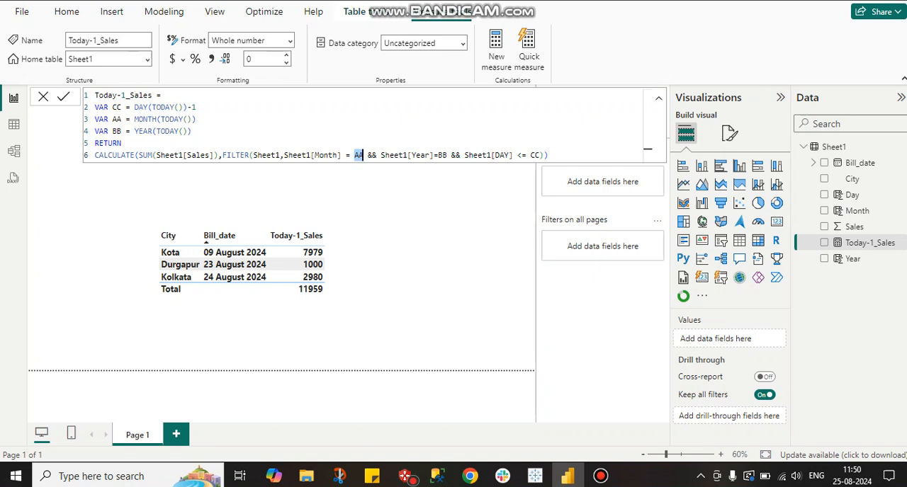
{"action": "double_click", "coordinate": [394, 154]}
{"action": "double_click", "coordinate": [501, 155]}
{"action": "key", "text": "End"}
{"action": "key", "text": "shift+Up"}
{"action": "key", "text": "shift+Up"}
{"action": "key", "text": "shift+Up"}
{"action": "key", "text": "shift+Up"}
{"action": "key", "text": "shift+Up"}
{"action": "key", "text": "shift+Home"}
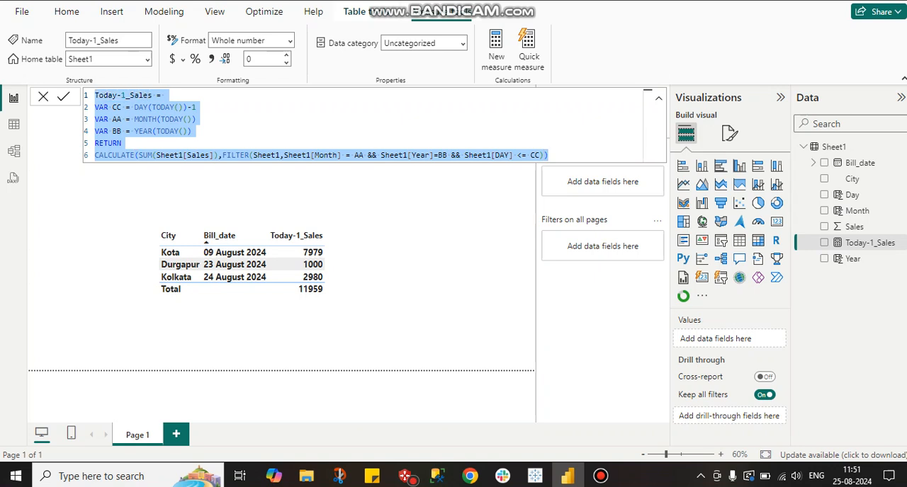
{"action": "left_click", "coordinate": [121, 143]}
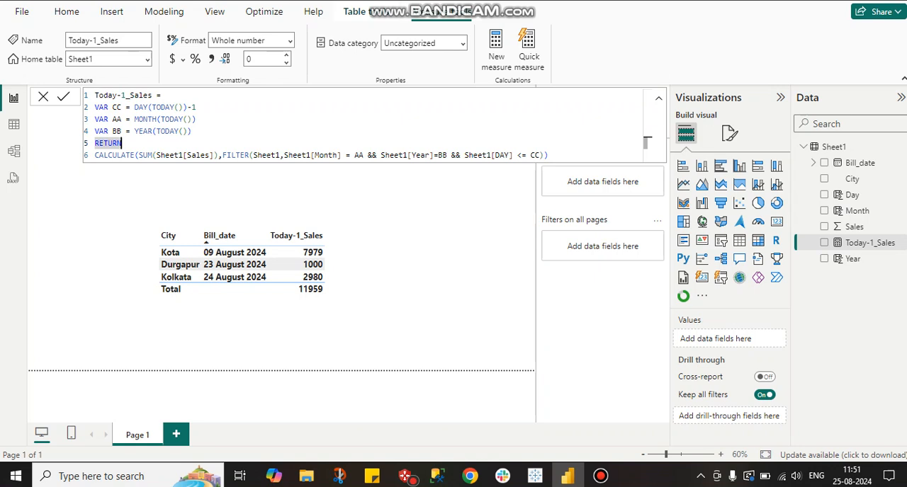
Switch to Tableau Public and open the Today-1 sales calculated field in the calculation editor.
{"action": "left_click", "coordinate": [535, 476]}
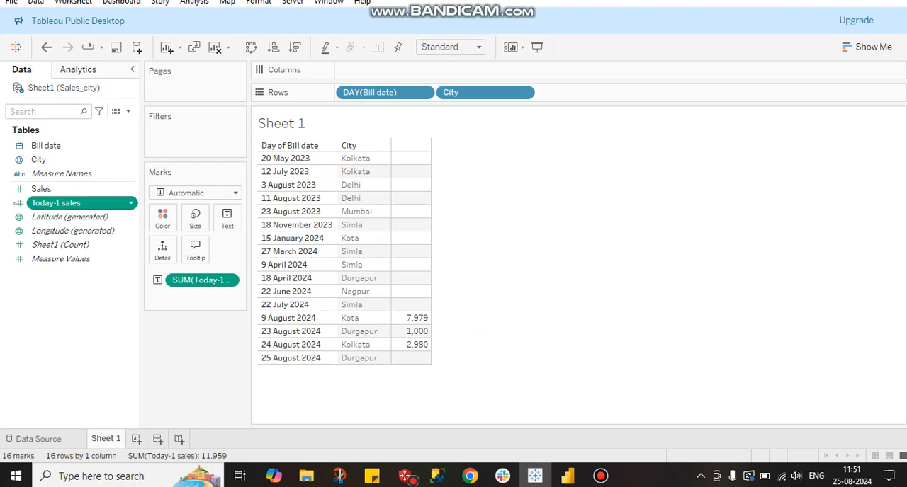
{"action": "left_click", "coordinate": [131, 204]}
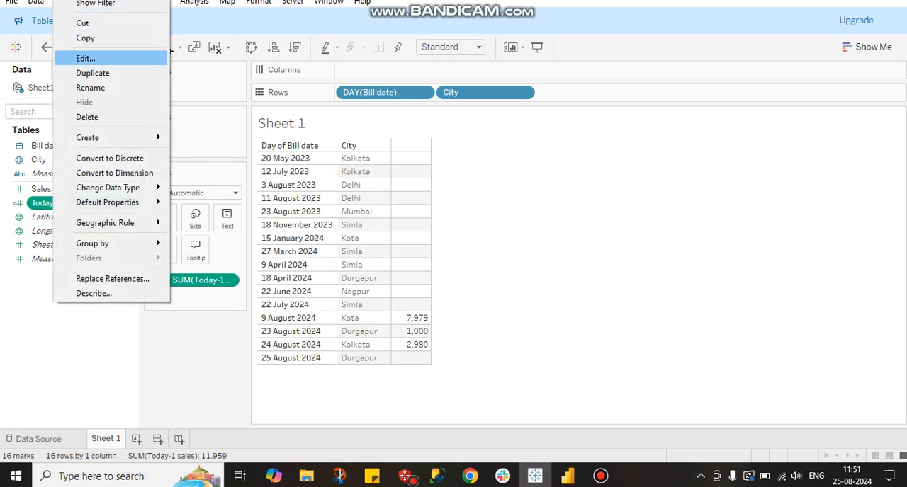
{"action": "left_click", "coordinate": [86, 58]}
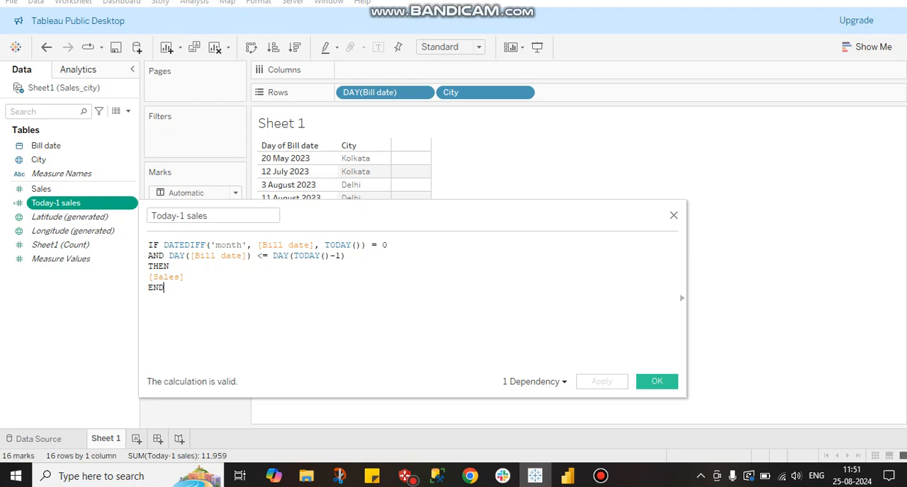
Examine the DATEDIFF function in the Today-1 sales formula, highlighting its 'month', [Bill date] and TODAY() arguments.
{"action": "left_click_drag", "start_coordinate": [163, 245], "coordinate": [206, 245]}
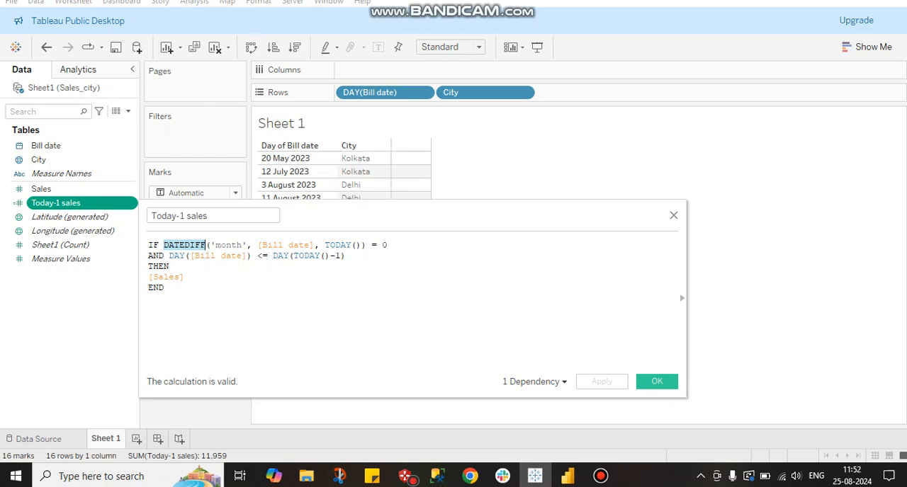
{"action": "double_click", "coordinate": [294, 245]}
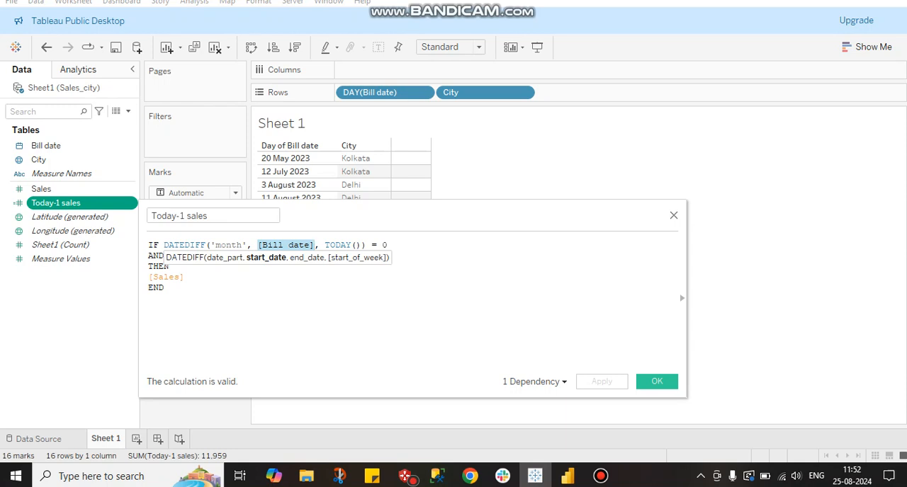
{"action": "key", "text": "Left"}
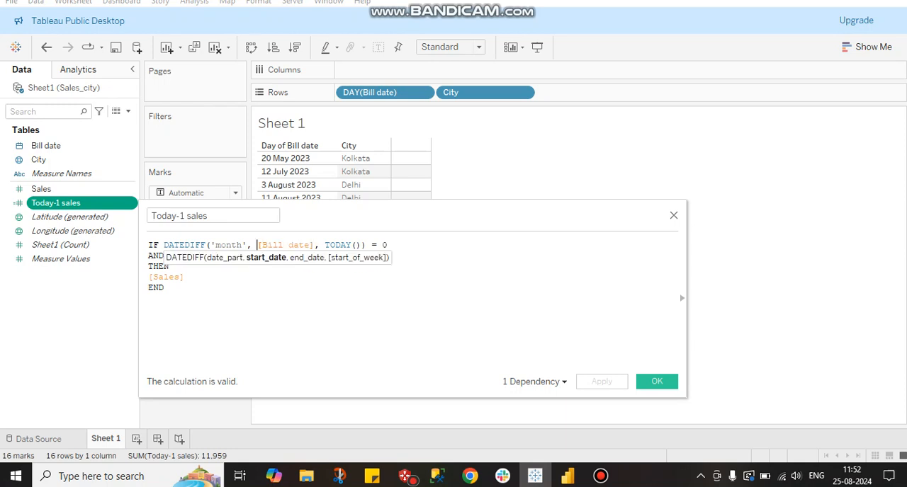
{"action": "left_click_drag", "start_coordinate": [315, 245], "coordinate": [262, 245]}
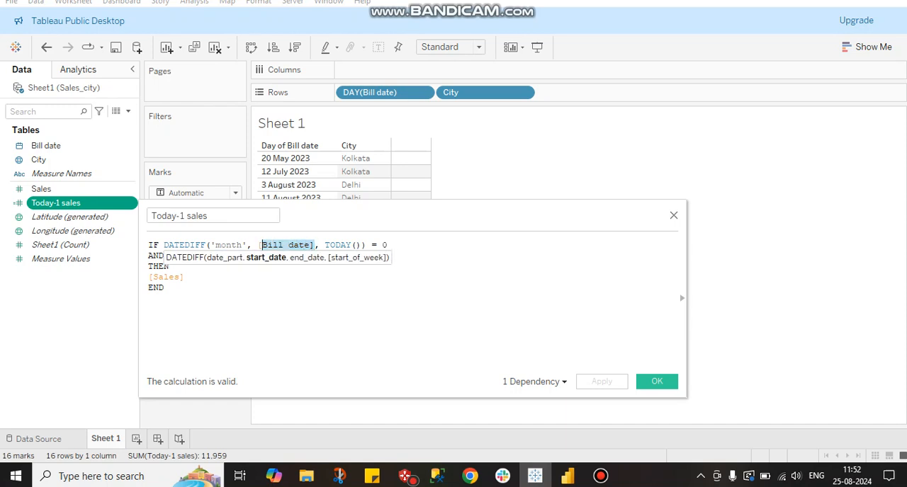
{"action": "left_click_drag", "start_coordinate": [366, 245], "coordinate": [324, 245]}
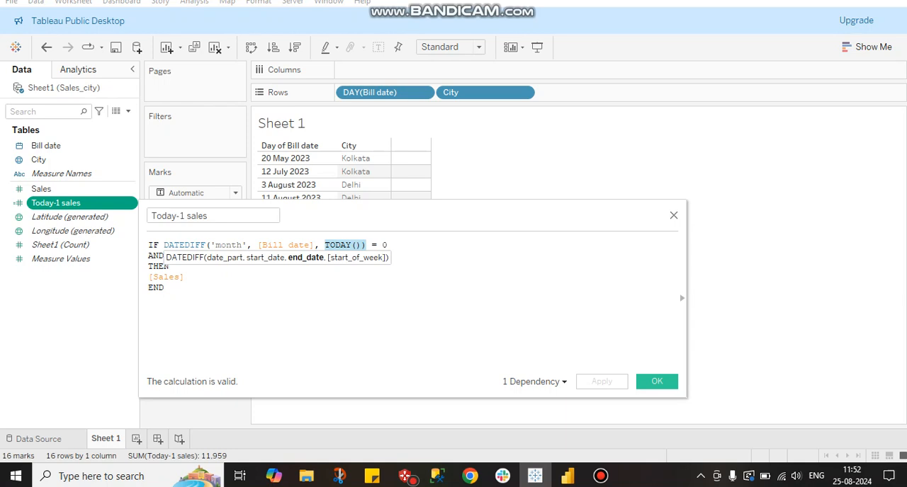
{"action": "double_click", "coordinate": [231, 245]}
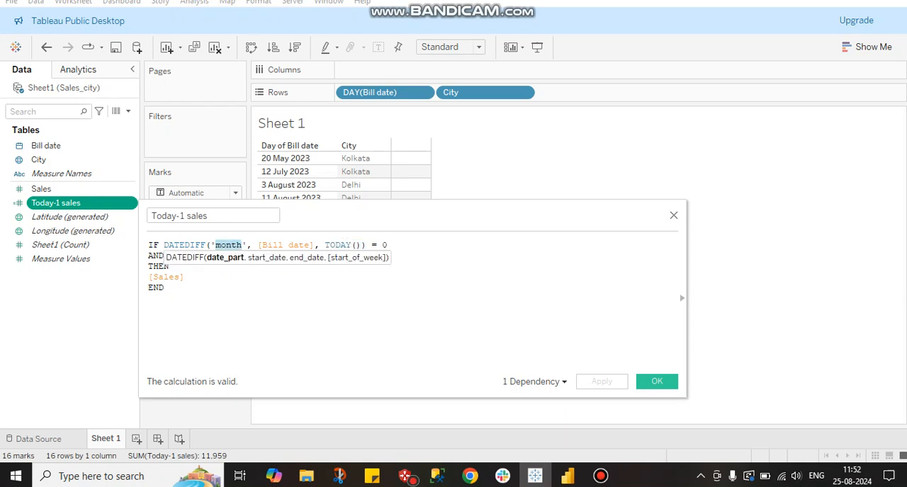
Review the = 0 comparison in the month condition against the 'month' date part and [Bill date] start date.
{"action": "double_click", "coordinate": [376, 245]}
{"action": "left_click_drag", "start_coordinate": [388, 245], "coordinate": [366, 245]}
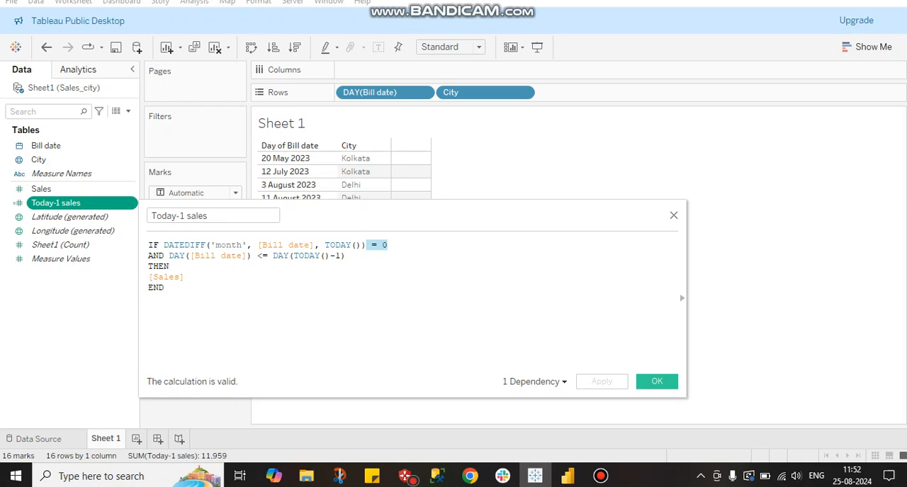
{"action": "left_click_drag", "start_coordinate": [365, 245], "coordinate": [347, 245]}
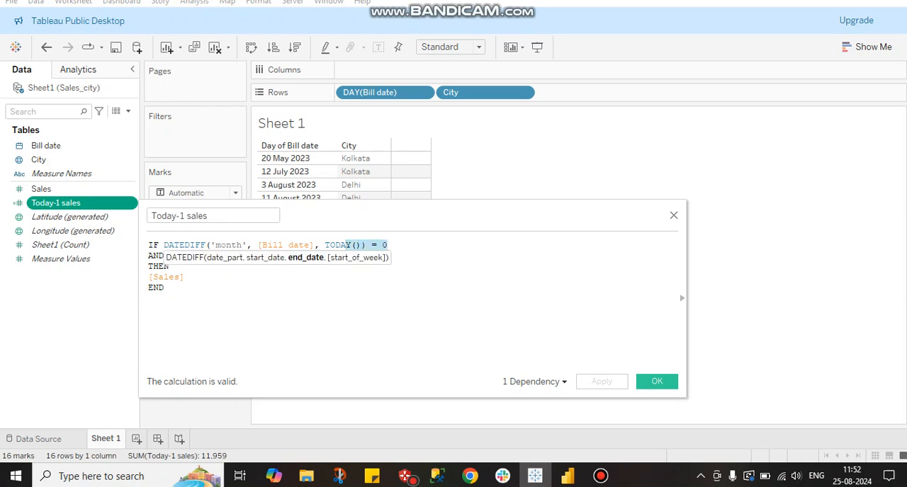
{"action": "left_click_drag", "start_coordinate": [215, 245], "coordinate": [243, 245]}
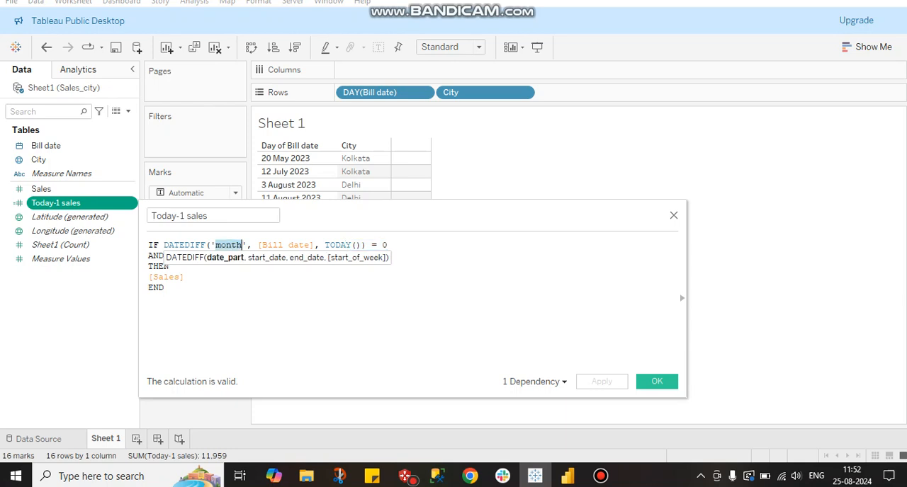
{"action": "double_click", "coordinate": [285, 246]}
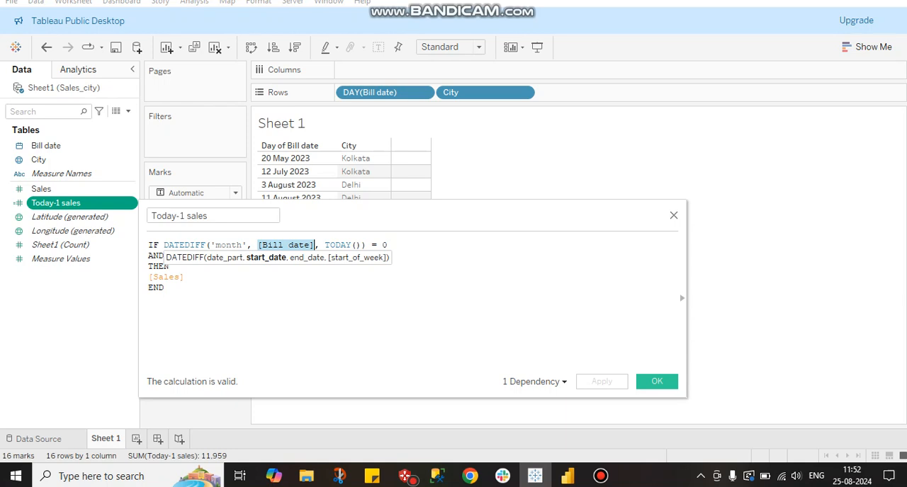
Inspect the DAY([Bill date]) <= DAY(TODAY()-1) condition and the [Sales] result of the THEN branch, and close the calculation editor.
{"action": "left_click", "coordinate": [184, 277]}
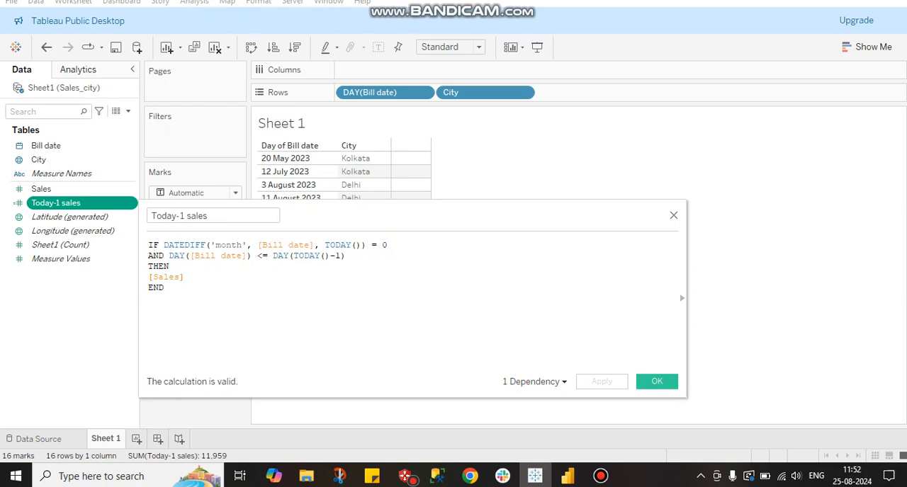
{"action": "double_click", "coordinate": [176, 255]}
{"action": "left_click_drag", "start_coordinate": [175, 256], "coordinate": [242, 256]}
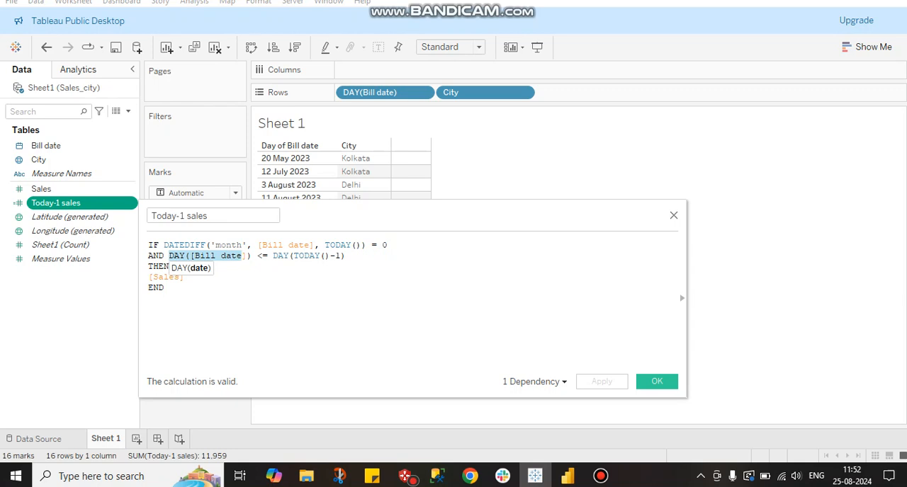
{"action": "left_click_drag", "start_coordinate": [345, 256], "coordinate": [309, 256]}
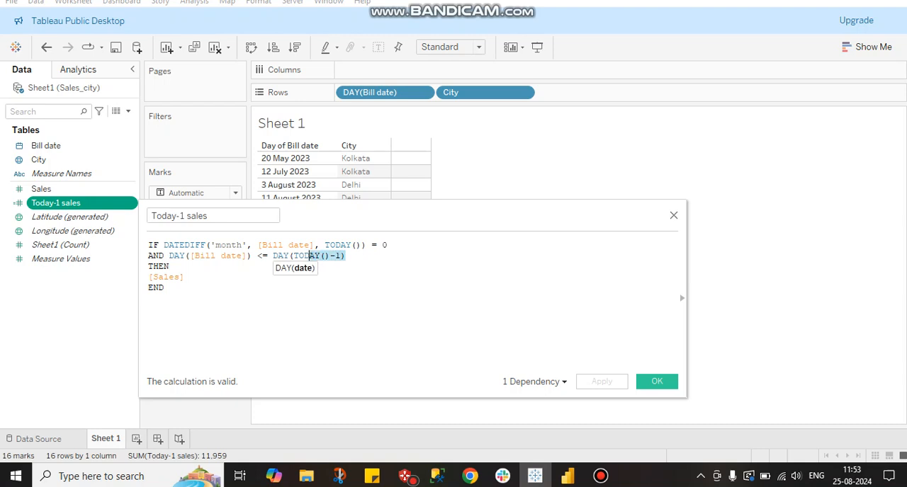
{"action": "left_click_drag", "start_coordinate": [170, 266], "coordinate": [148, 245]}
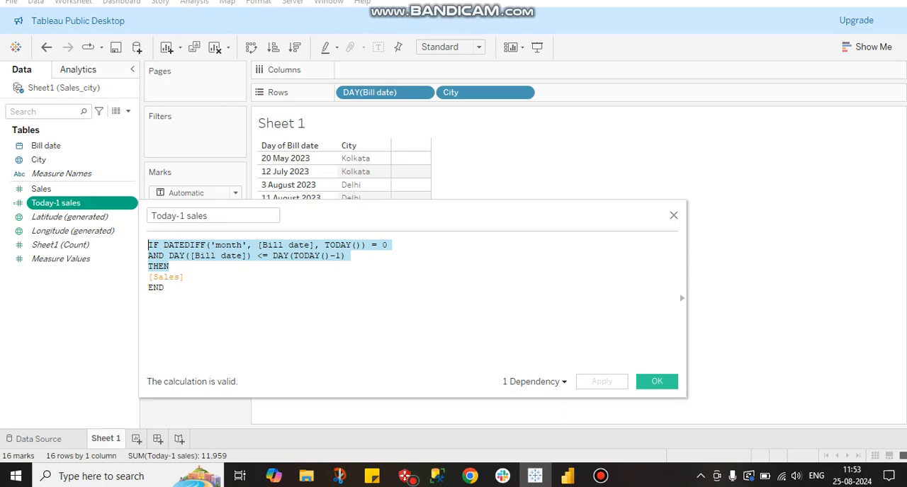
{"action": "left_click_drag", "start_coordinate": [184, 277], "coordinate": [148, 277]}
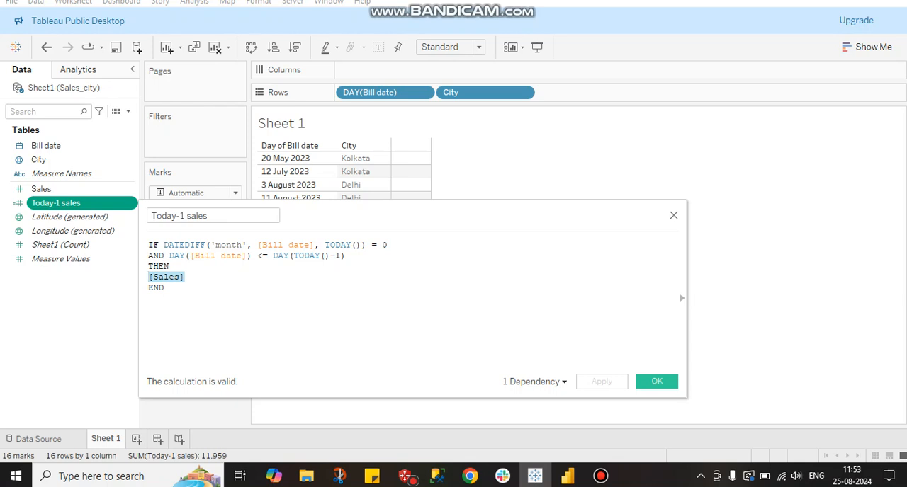
{"action": "left_click", "coordinate": [657, 381]}
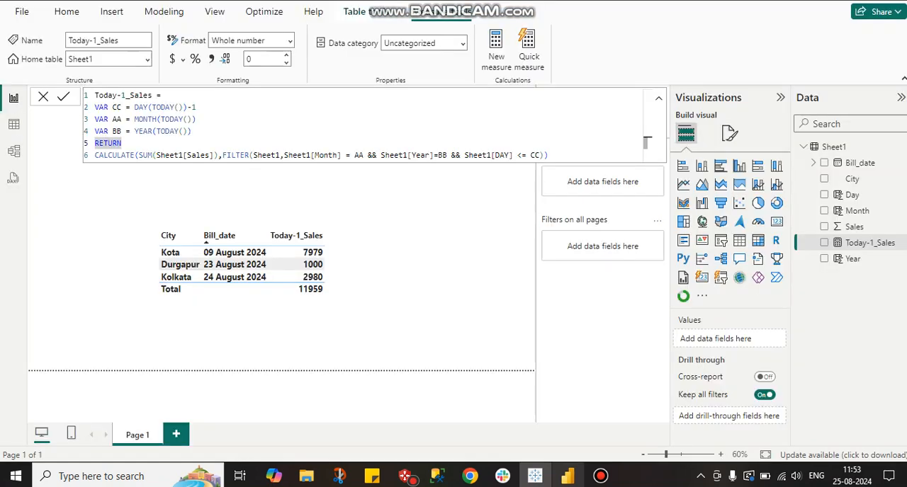
Switch to Power BI and subtract 1 from YEAR(TODAY()) in the BB variable of the Today-1_Sales measure, committing the formula.
{"action": "left_click", "coordinate": [567, 476]}
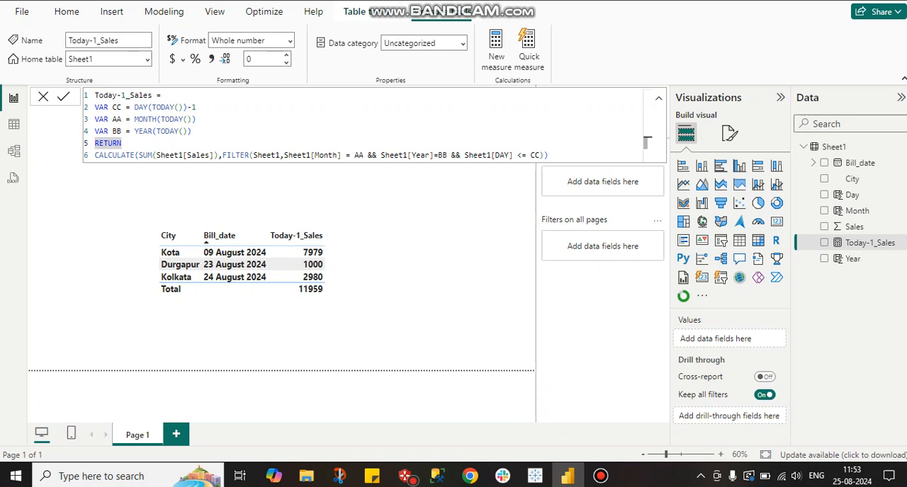
{"action": "left_click", "coordinate": [192, 131]}
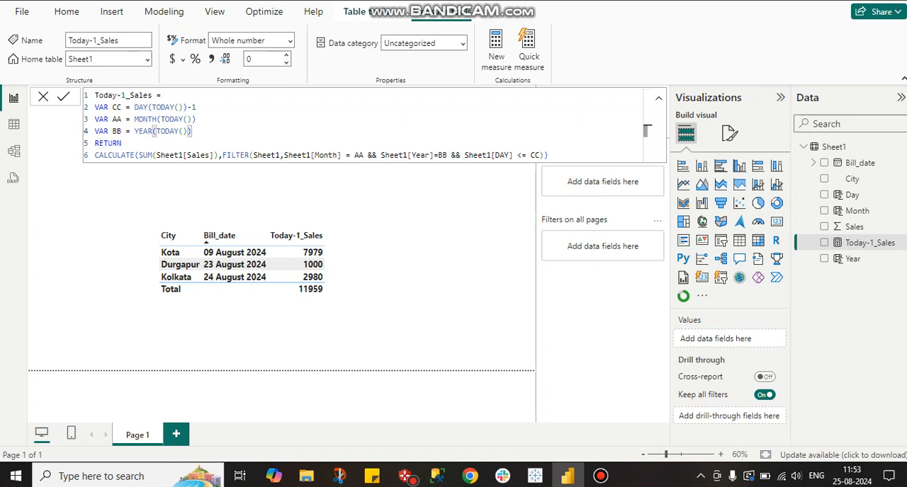
{"action": "type", "text": "-1"}
{"action": "key", "text": "Return"}
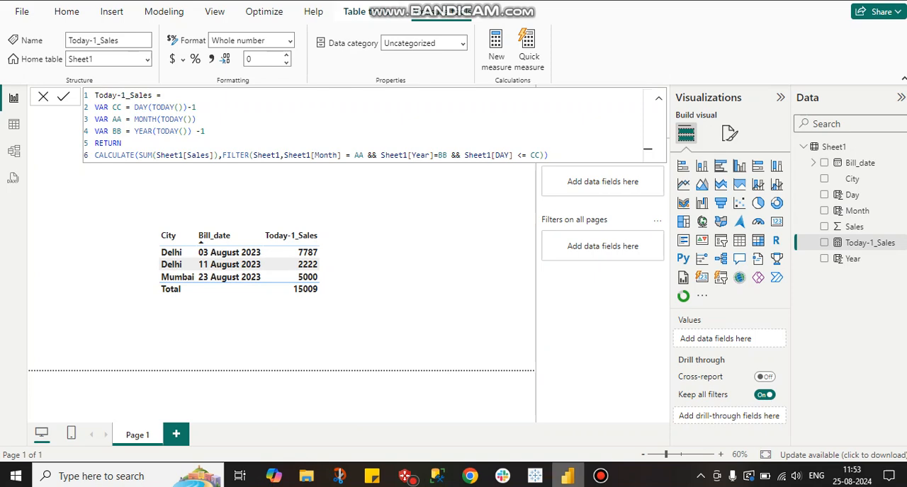
Switch to Tableau Public and set the DATEDIFF month comparison in the Today-1 sales calculated field to 12, saving the calculation.
{"action": "left_click", "coordinate": [535, 476]}
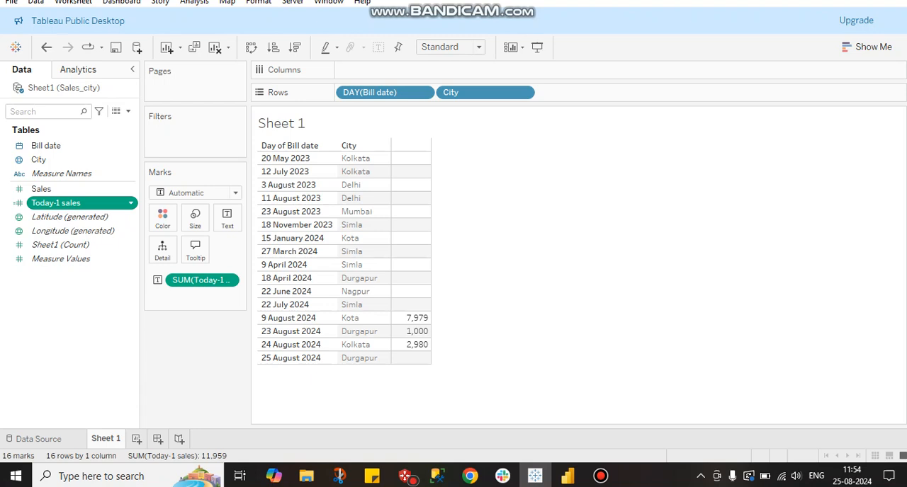
{"action": "right_click", "coordinate": [80, 203]}
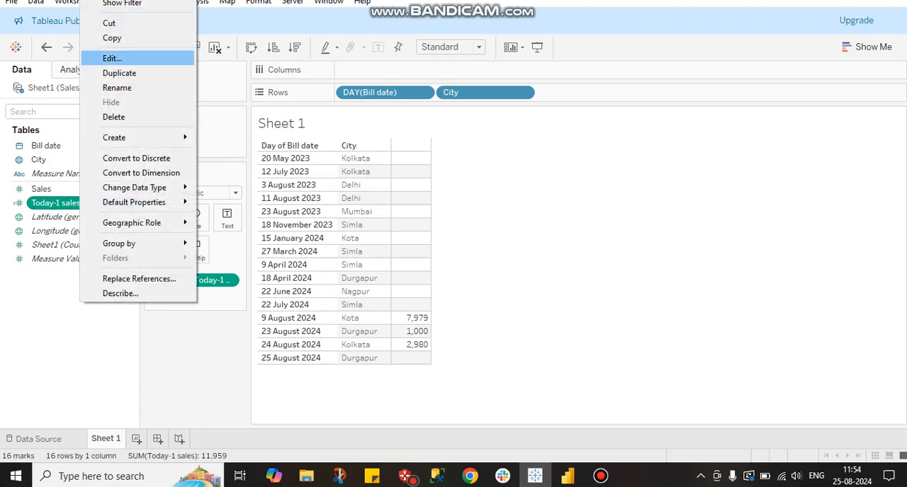
{"action": "left_click", "coordinate": [112, 58]}
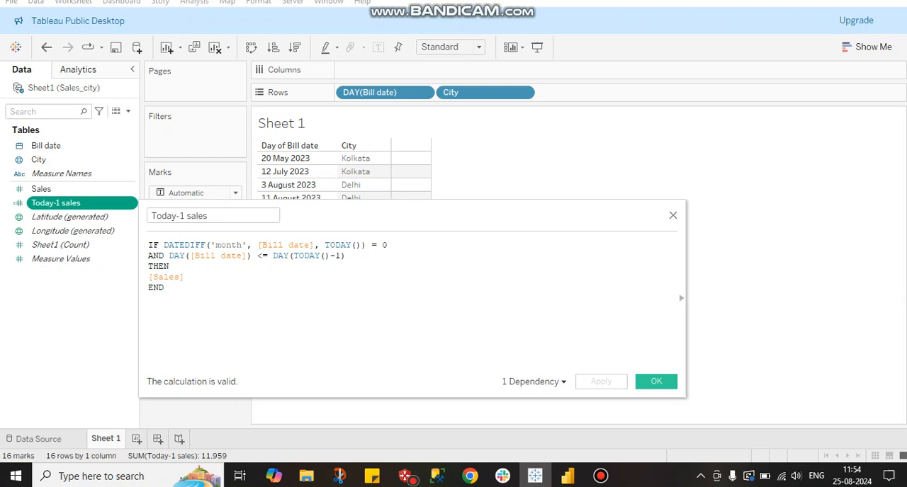
{"action": "left_click_drag", "start_coordinate": [387, 245], "coordinate": [371, 245]}
{"action": "double_click", "coordinate": [385, 245]}
{"action": "key", "text": "BackSpace"}
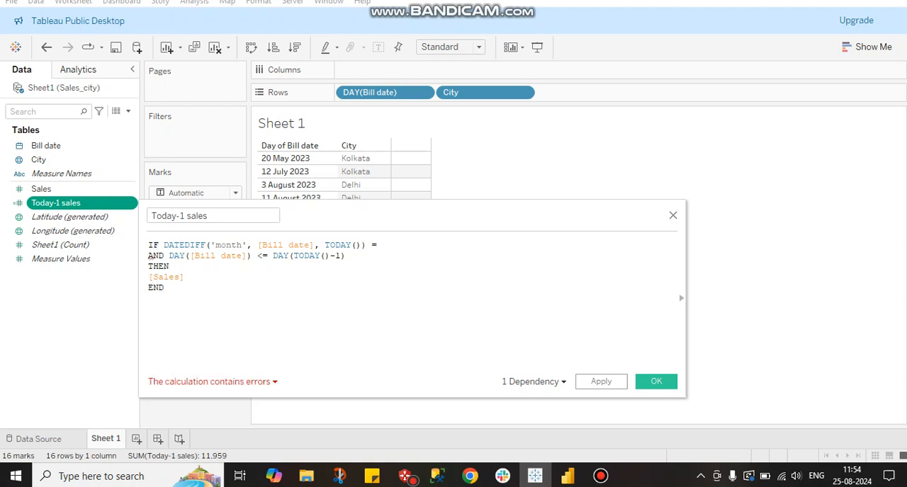
{"action": "type", "text": "12"}
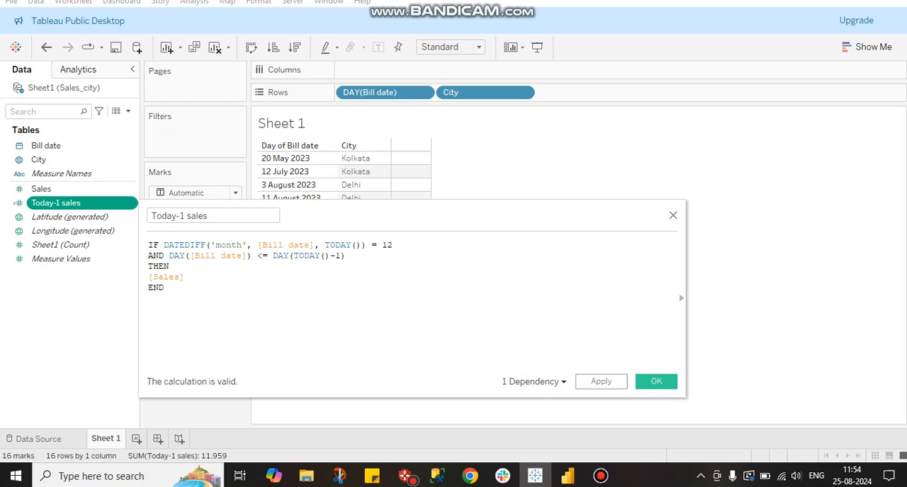
{"action": "key", "text": "shift+Left"}
{"action": "key", "text": "shift+Left"}
{"action": "key", "text": "shift+Left"}
{"action": "left_click", "coordinate": [658, 382]}
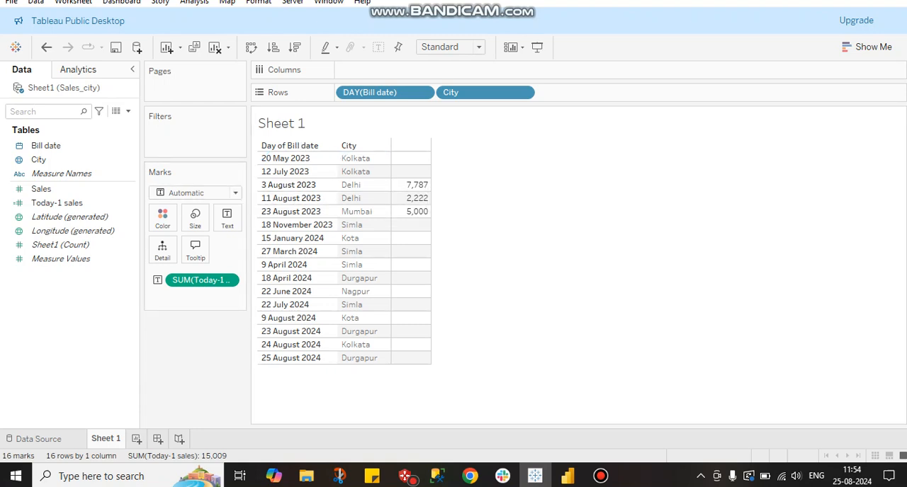
Compare the Power BI Today-1_Sales table with the Tableau Sheet 1 results by switching between the two apps.
{"action": "left_click", "coordinate": [568, 476]}
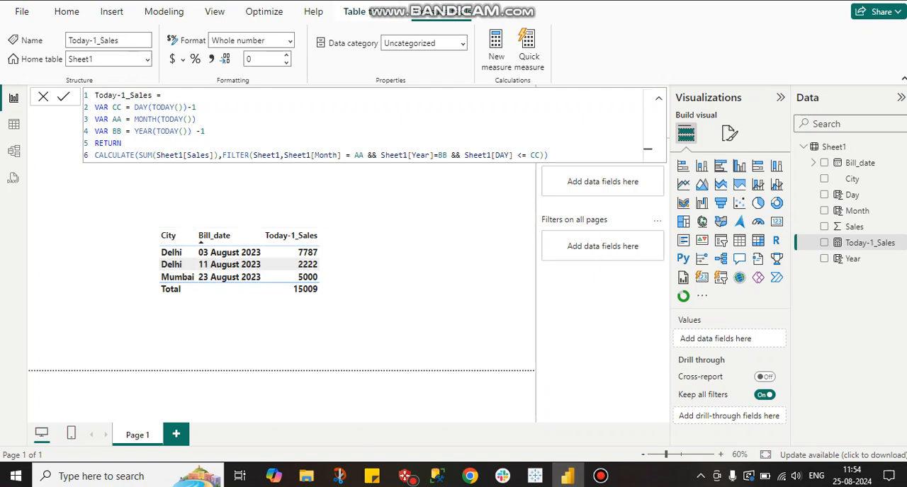
{"action": "left_click", "coordinate": [534, 476]}
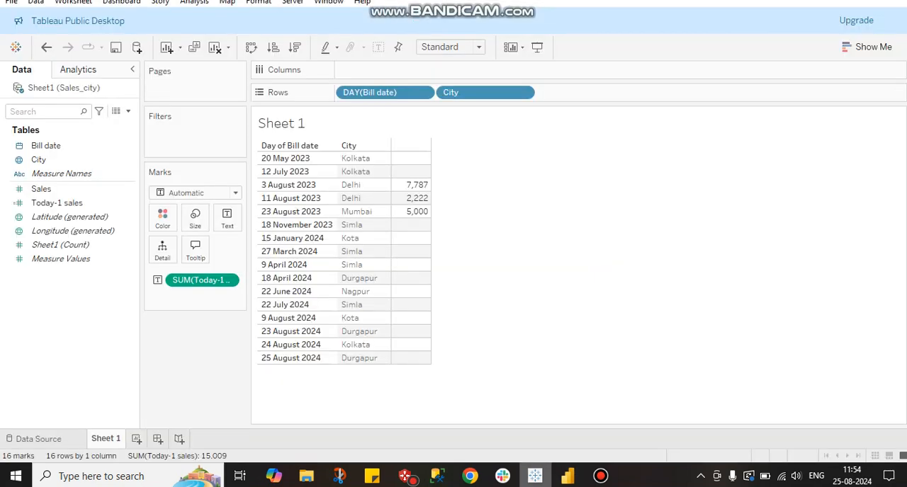
{"action": "left_click", "coordinate": [567, 476]}
{"action": "left_click", "coordinate": [535, 476]}
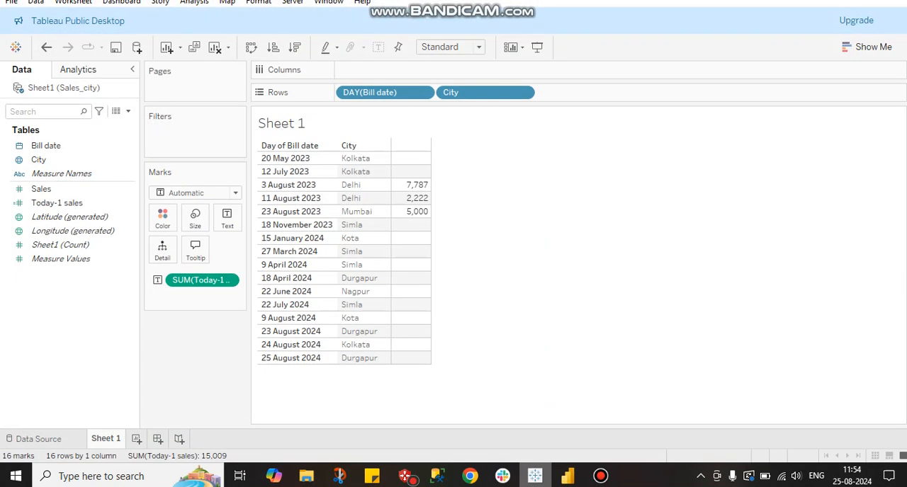